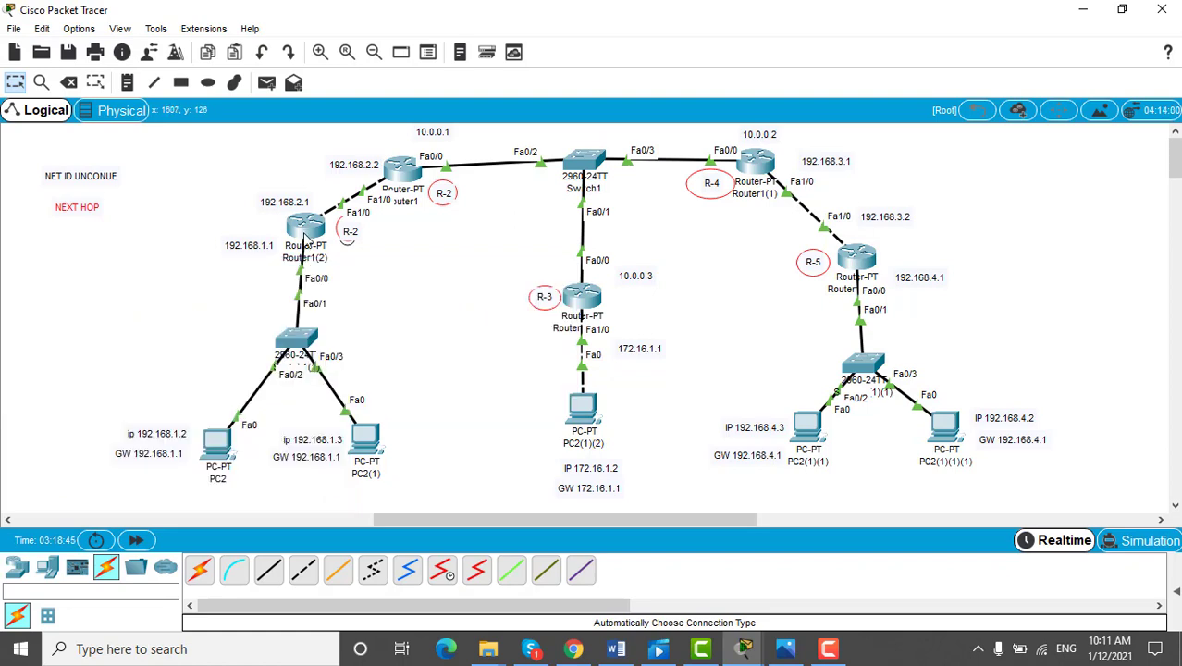
Open the command line of Router1(2) and enter global configuration mode
mouse_move(312, 246)
click(329, 239)
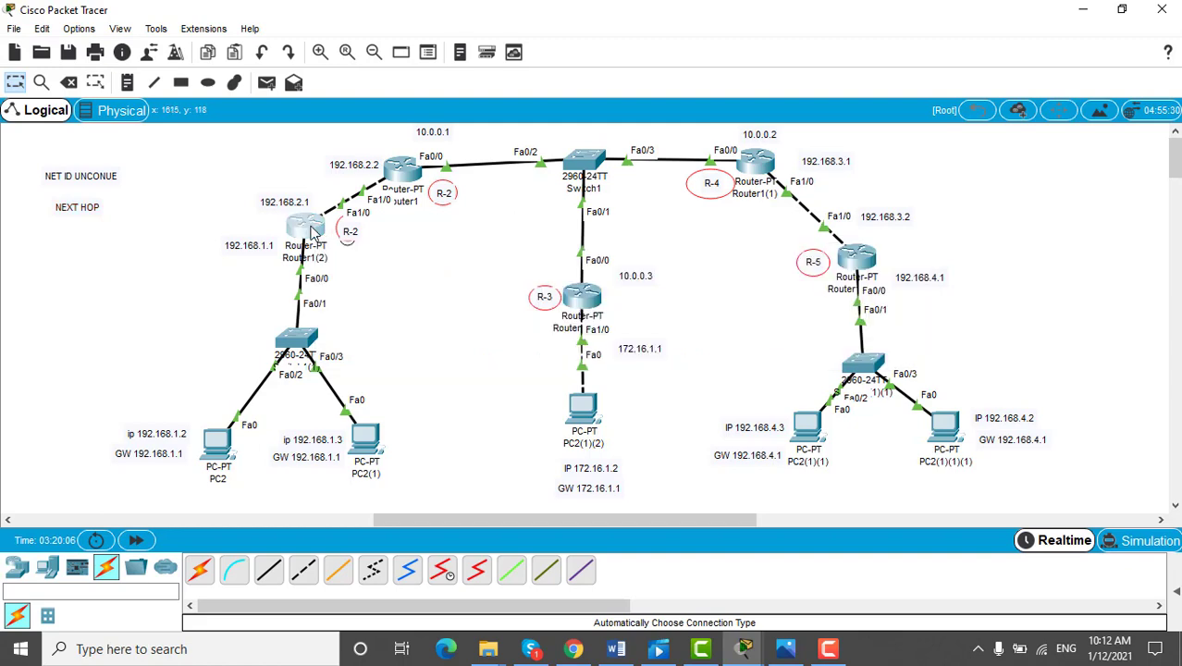
key(Return)
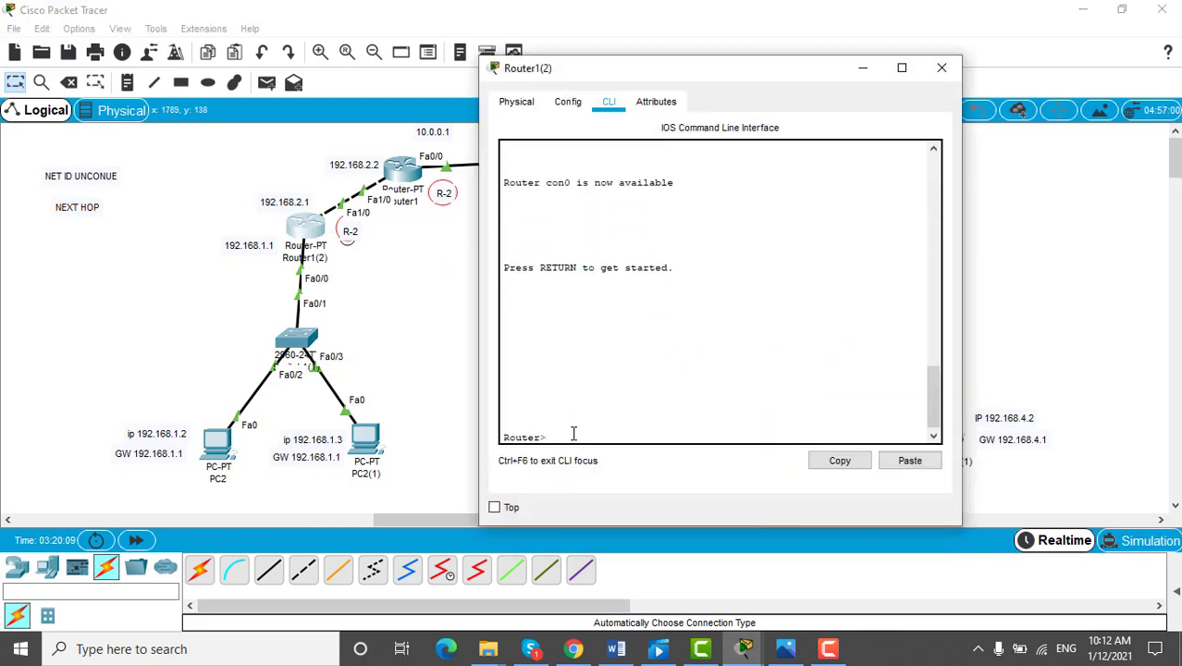
text(EN)
key(Return)
text(CONF T)
key(Return)
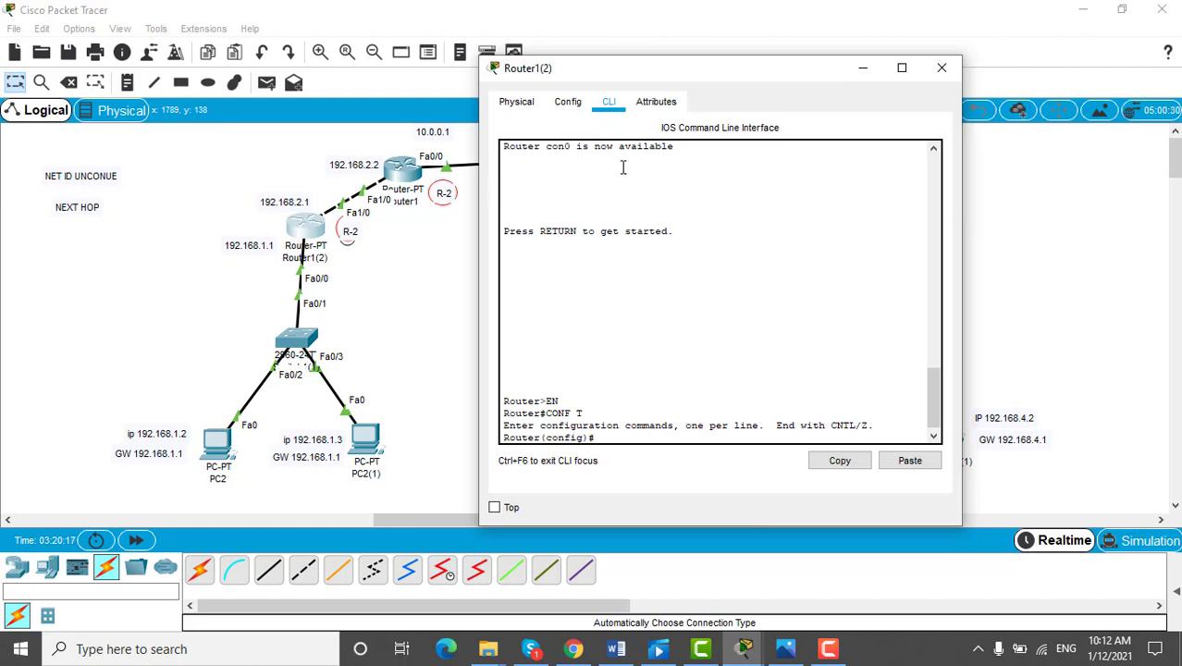
Add a static route on Router1(2) to network 10.0.0.0 with mask 255.0.0.0 and next hop 192.168.2.2
text(IP ROU)
key(Tab)
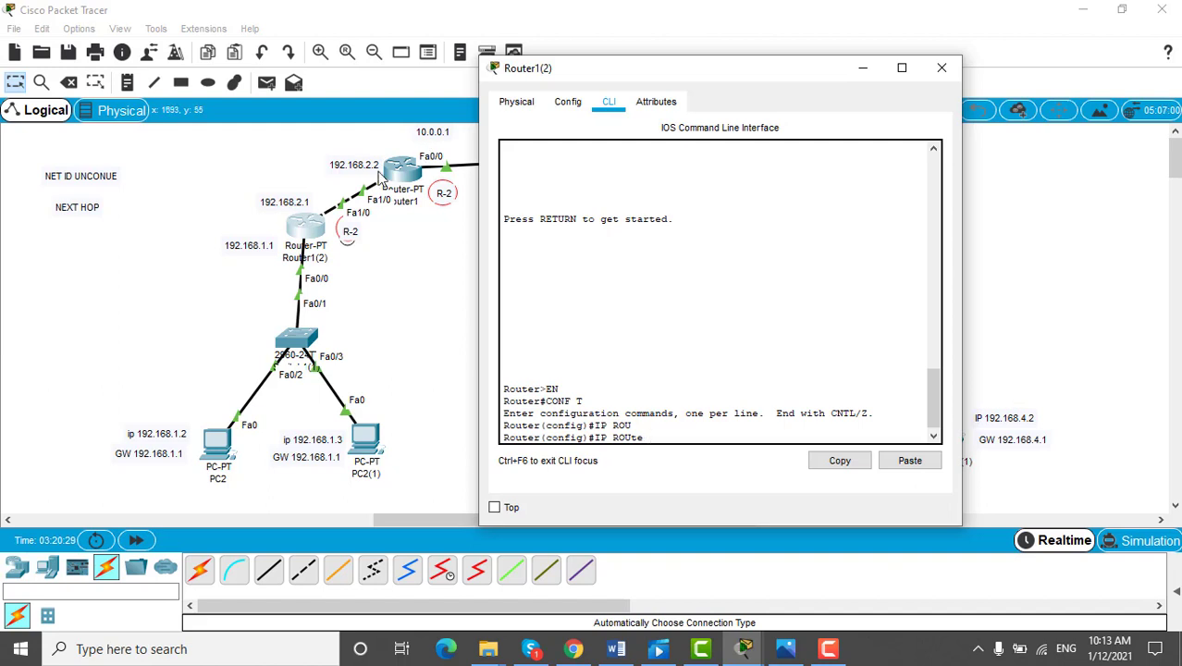
drag(633, 74, 685, 62)
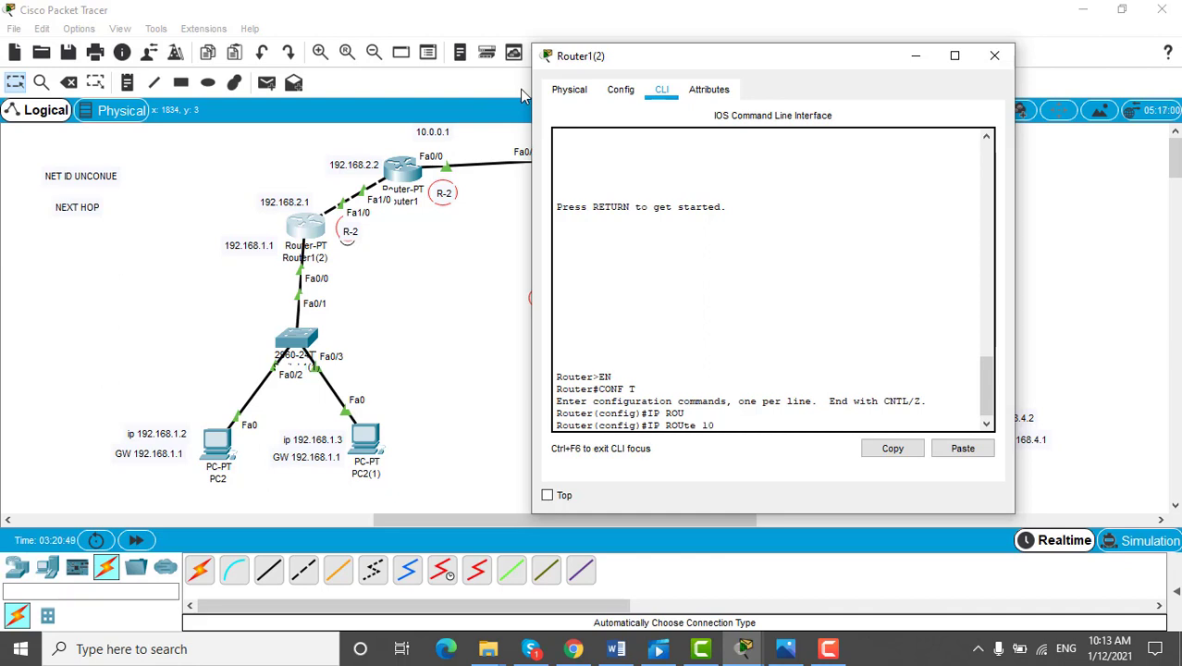
text(0.0.0.0 255.0.0.0)
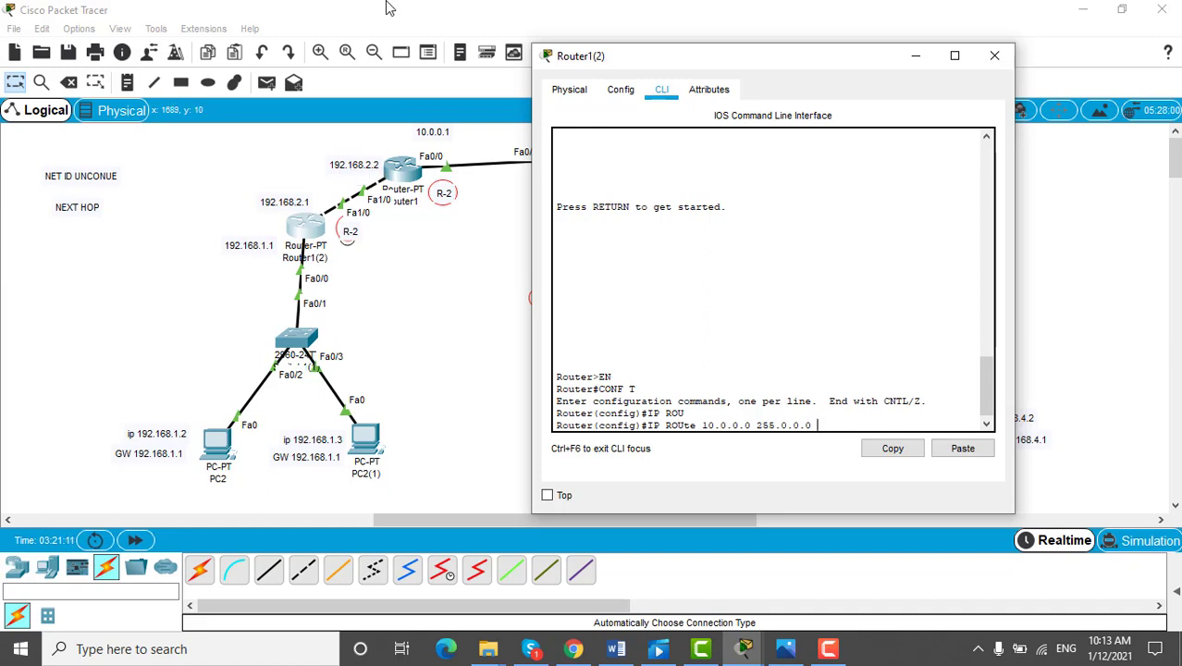
text(192.)
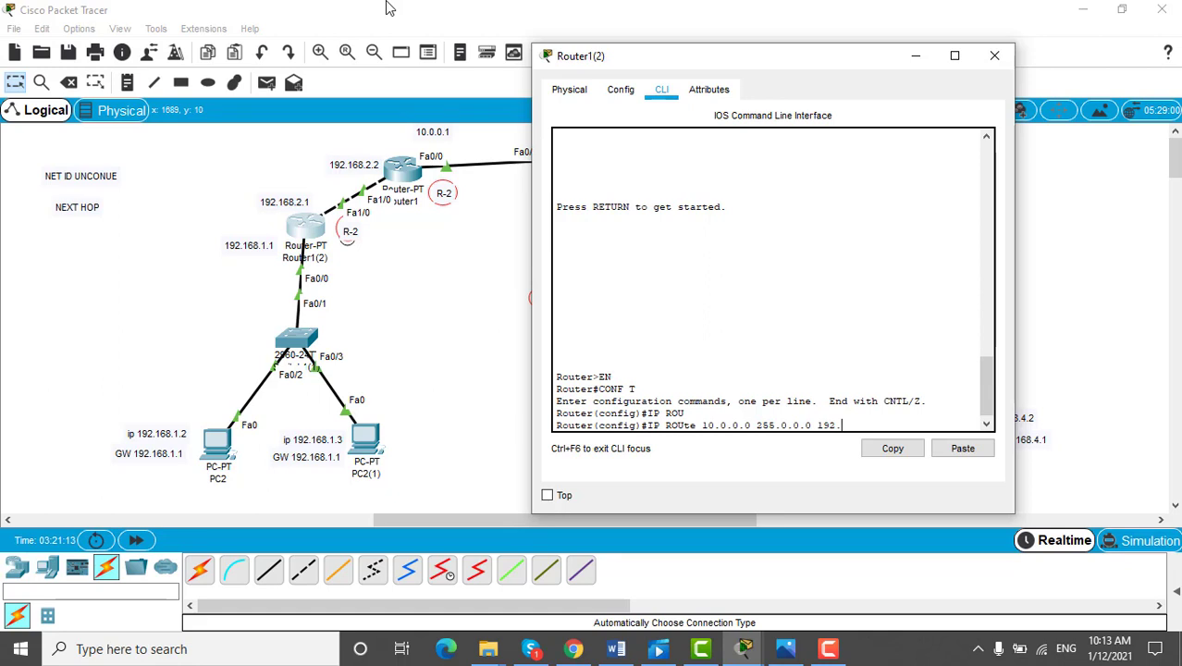
text(168.2.2)
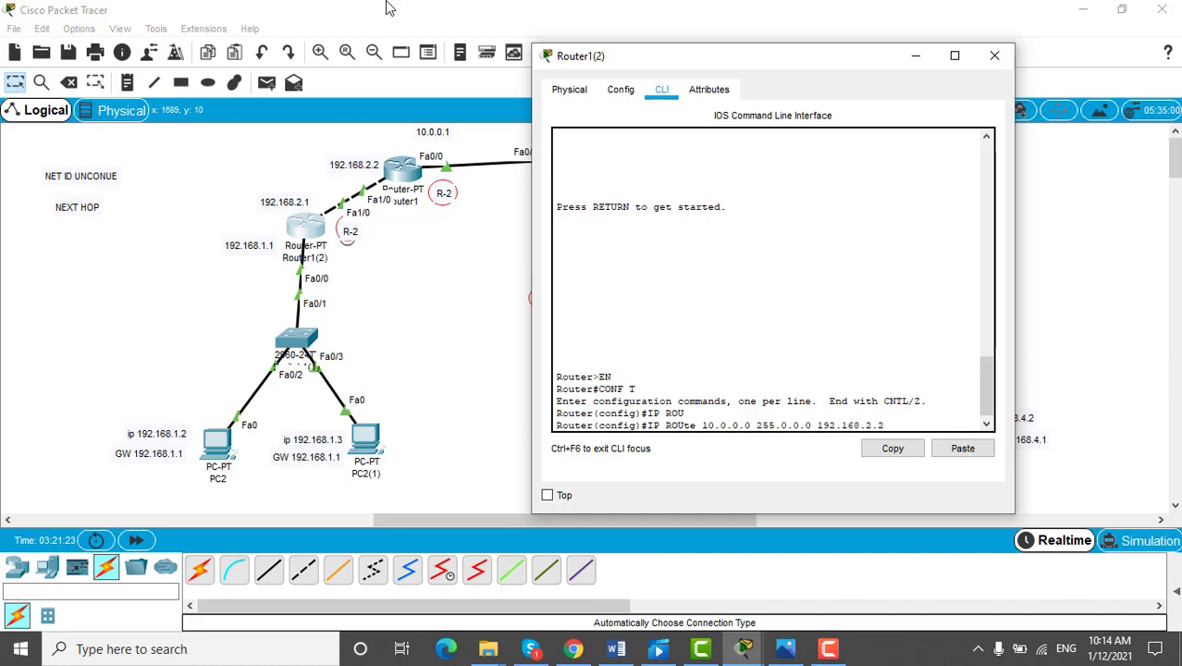
key(Return)
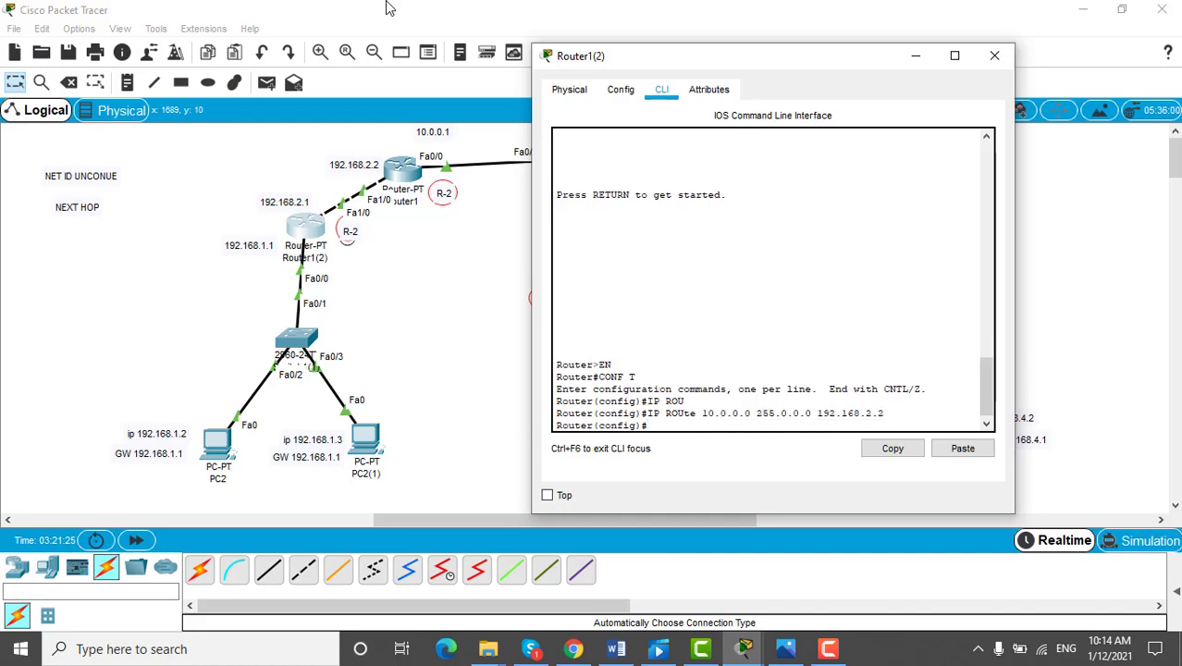
Add a static route on Router1(2) to network 172.16.0.0 with mask 255.255.0.0 and next hop 192.168.2.2
drag(709, 61, 866, 90)
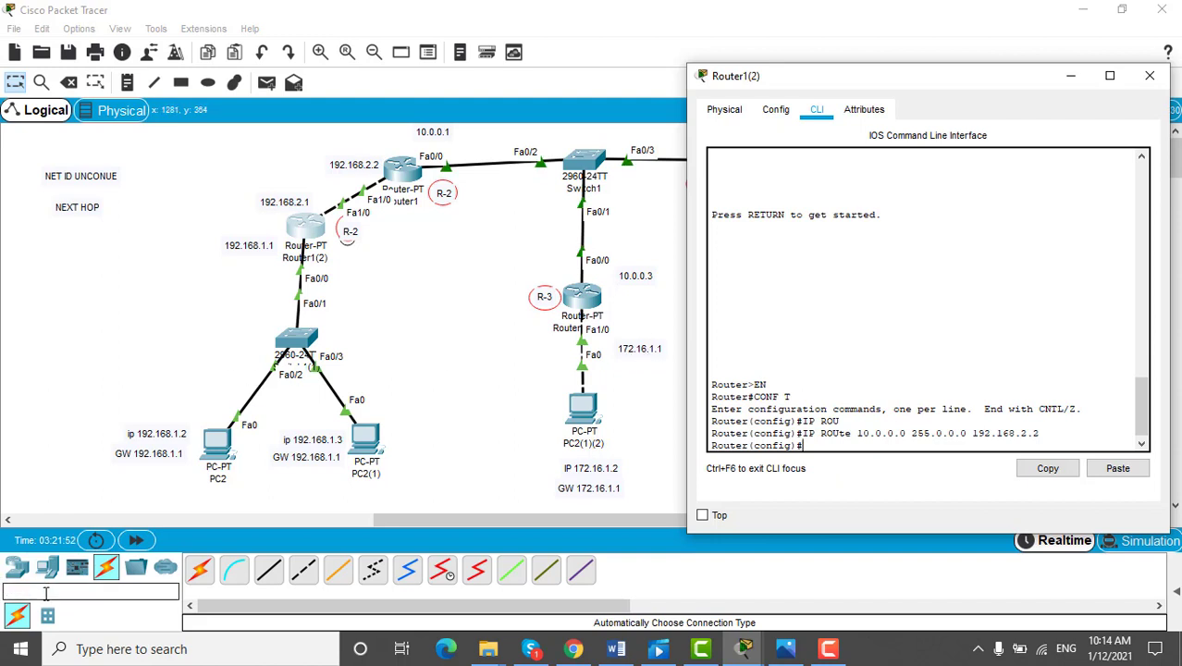
text(IP ROU)
key(Tab)
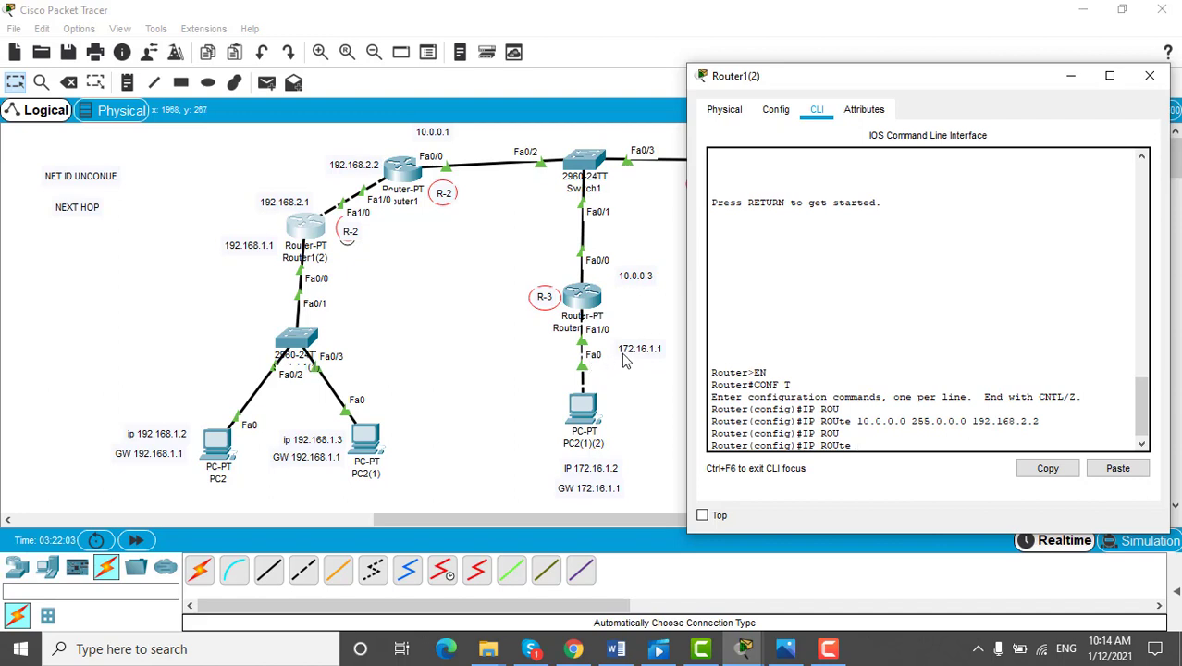
text(172.16.0.0 2)
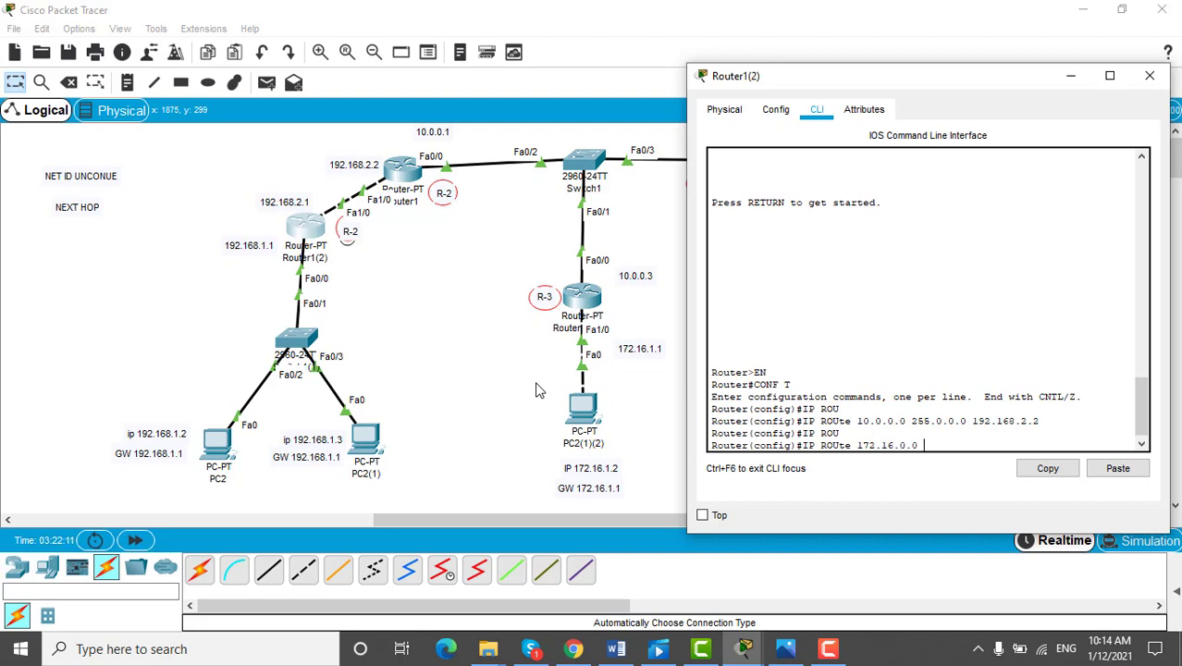
text(55.255.0)
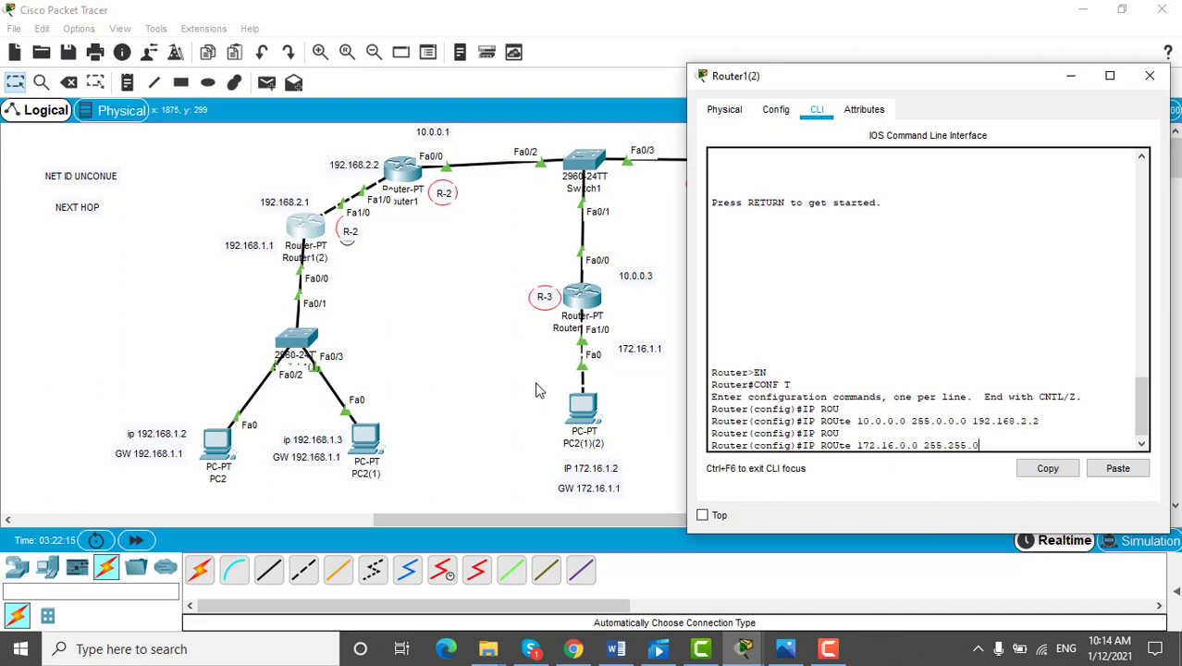
text(.0)
text(192.168.2.2)
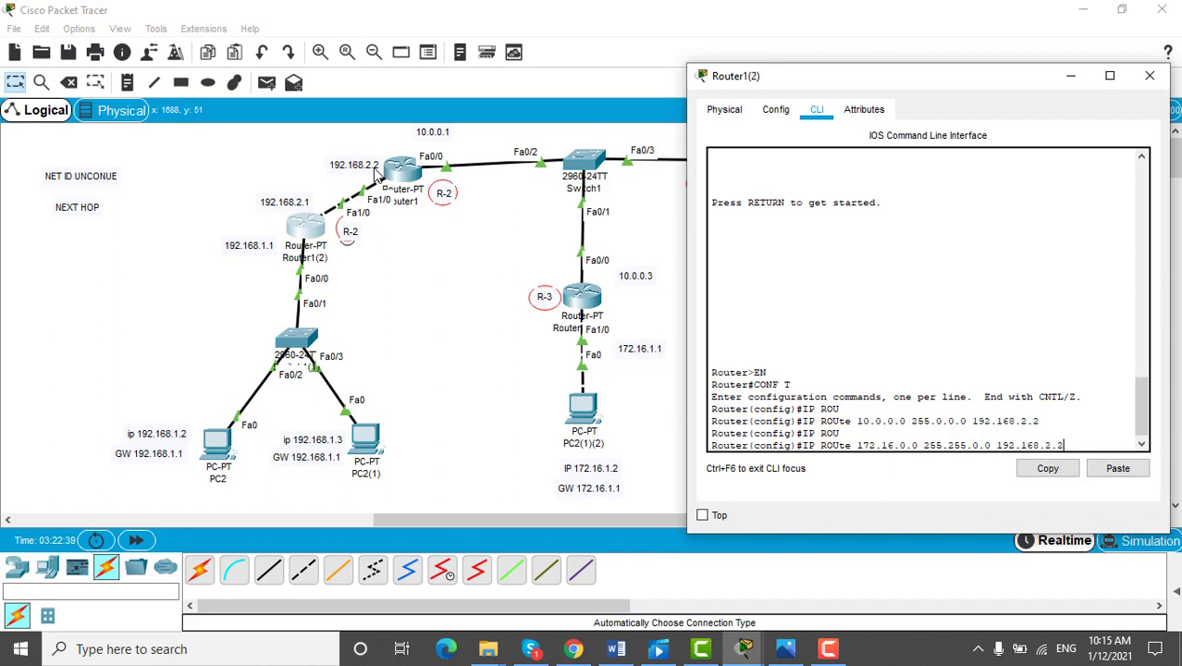
key(Return)
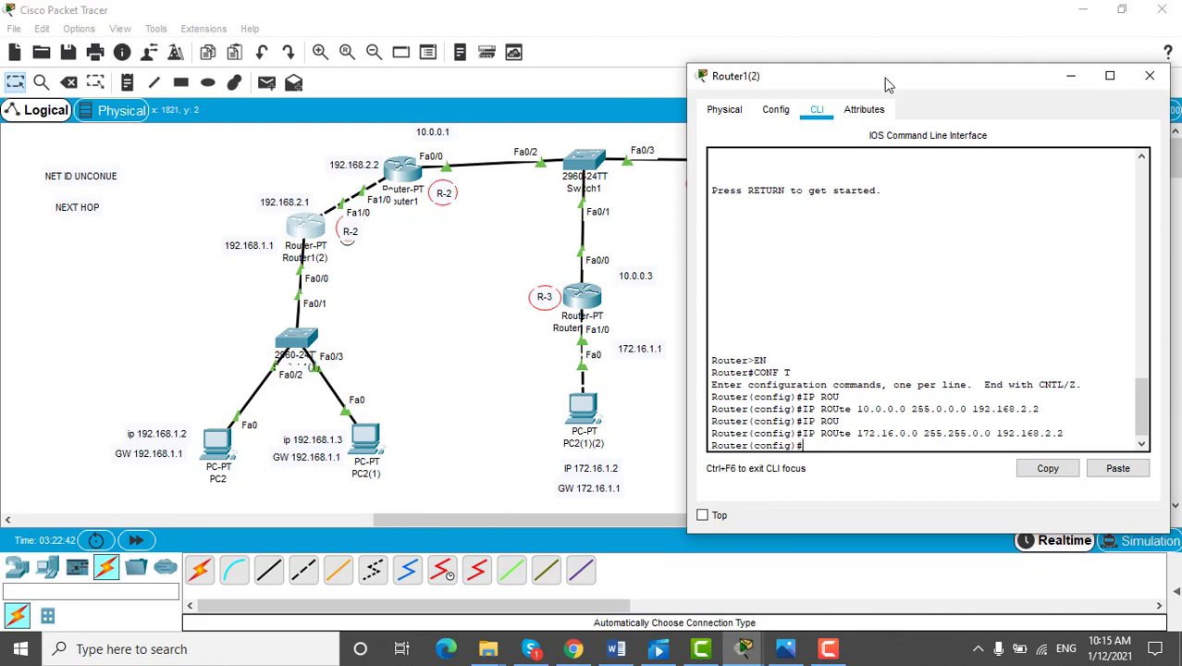
Add a static route on Router1(2) to network 192.168.3.0 with mask 255.255.255.0 and next hop 192.168.2.2
drag(884, 83, 331, 56)
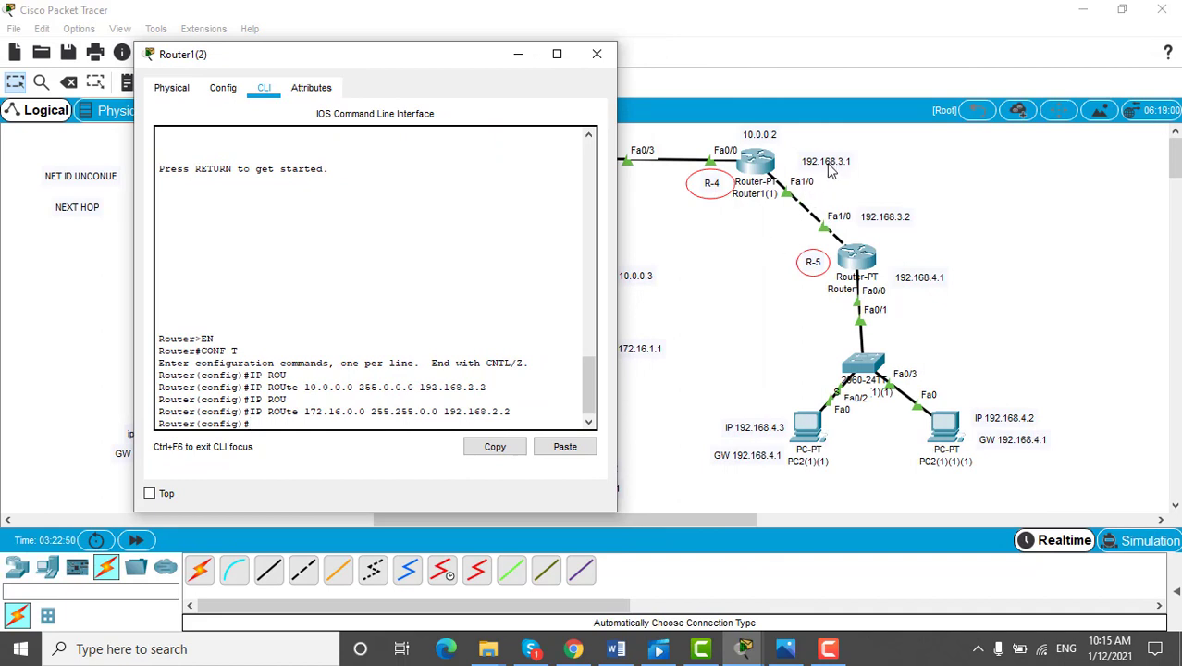
text(IP ROU)
key(Tab)
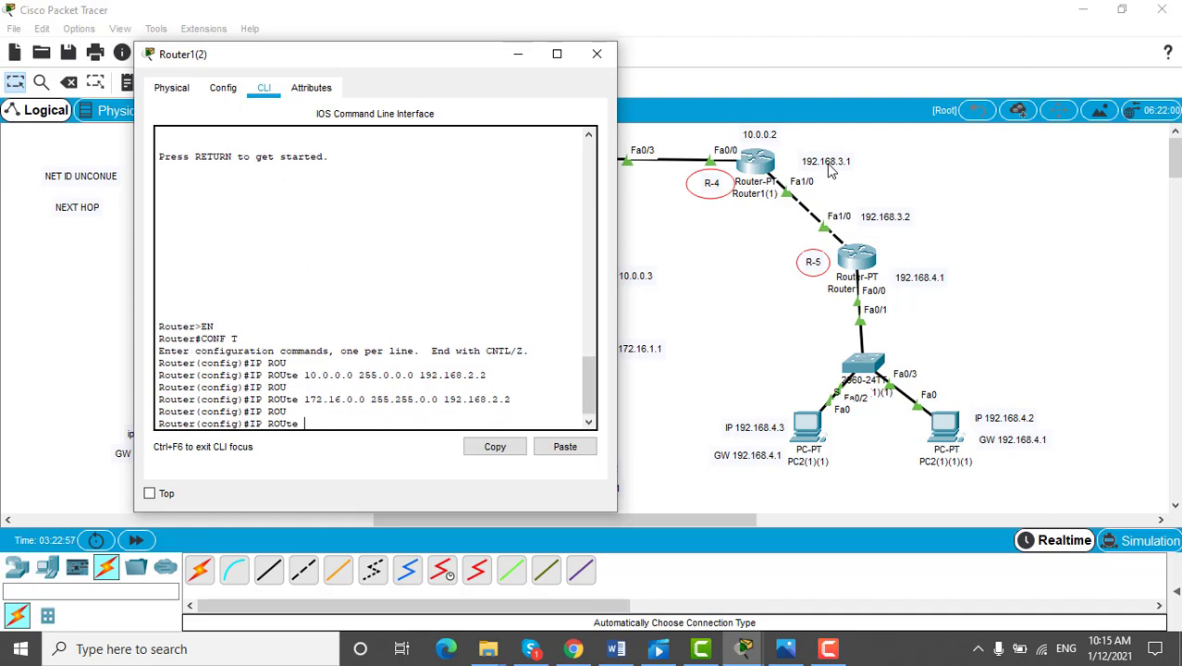
text(192.168.3.0)
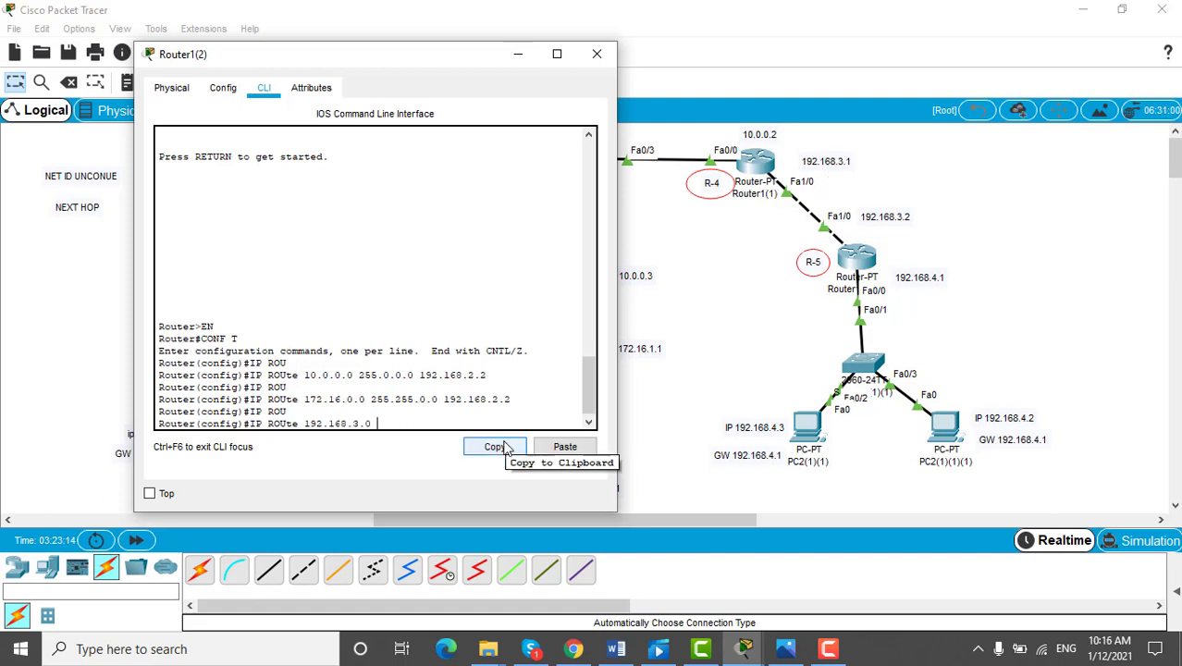
text( 255.255.255.0 )
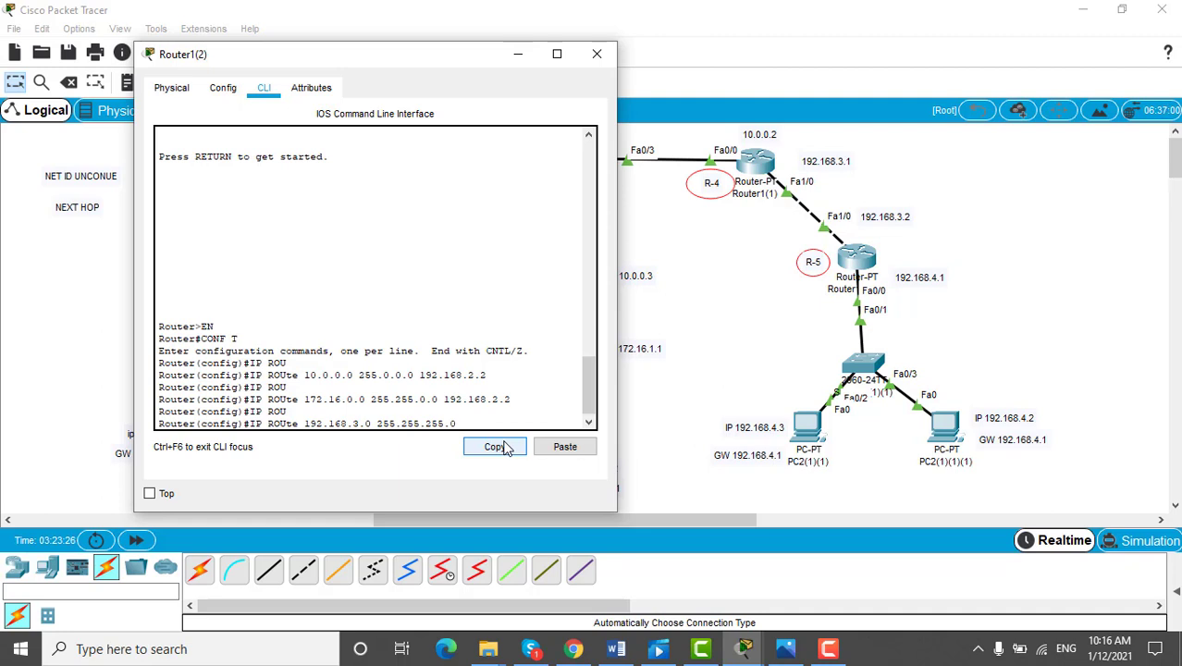
text(192.168.2.2)
key(Return)
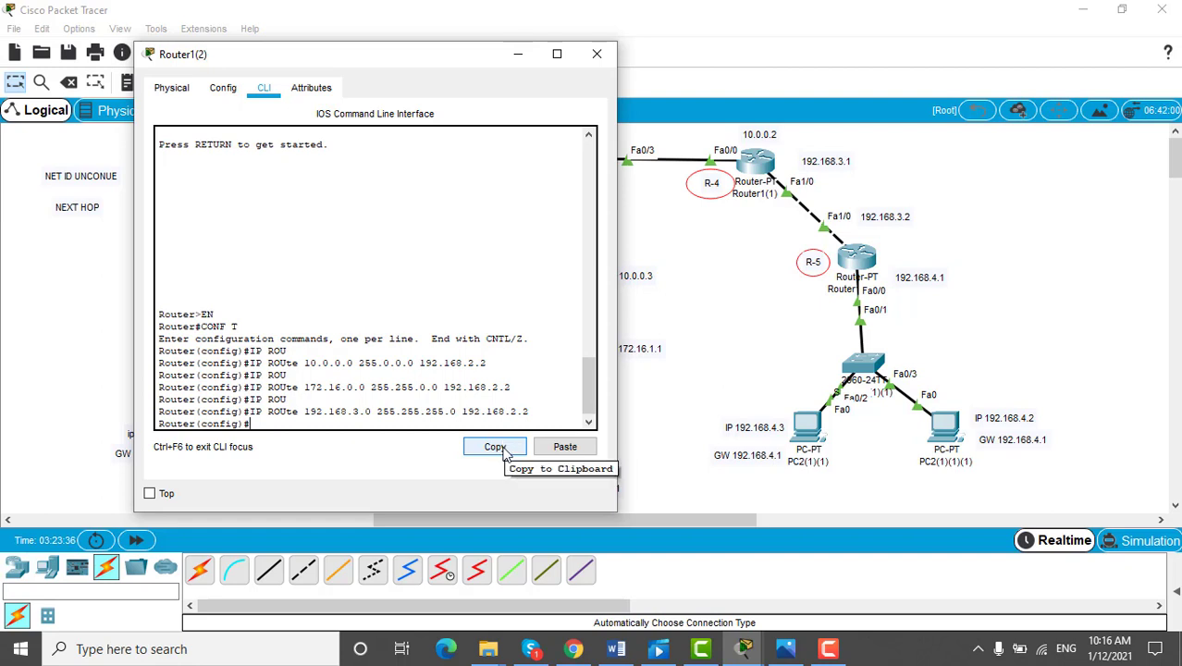
Add a static route on Router1(2) to network 192.168.4.0 with mask 255.255.255.0 and next hop 192.168.2.2
text(P R)
key(Tab)
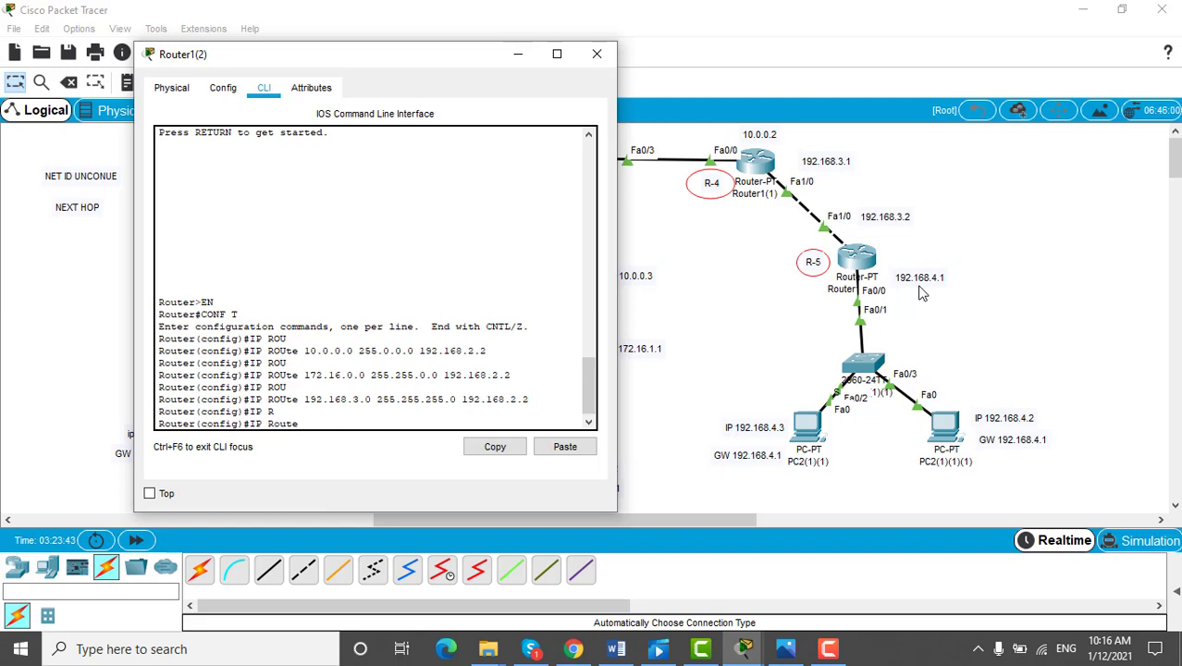
text(192.168.4.0 255.255.255)
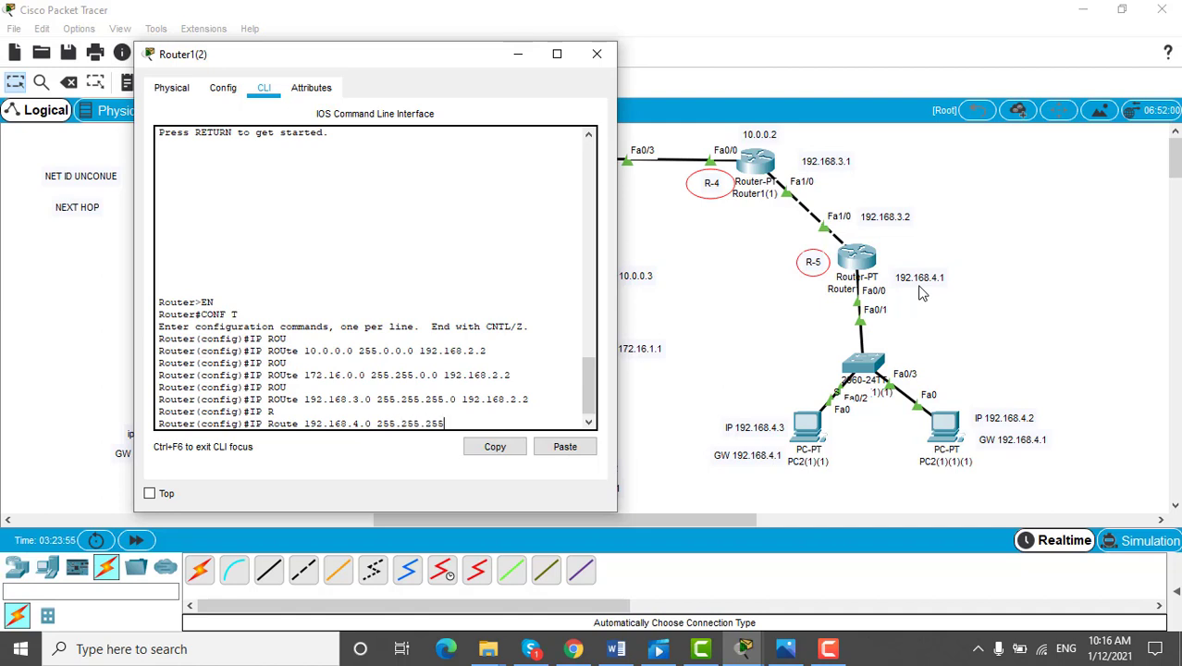
text(.0 192.168.2.2)
key(Return)
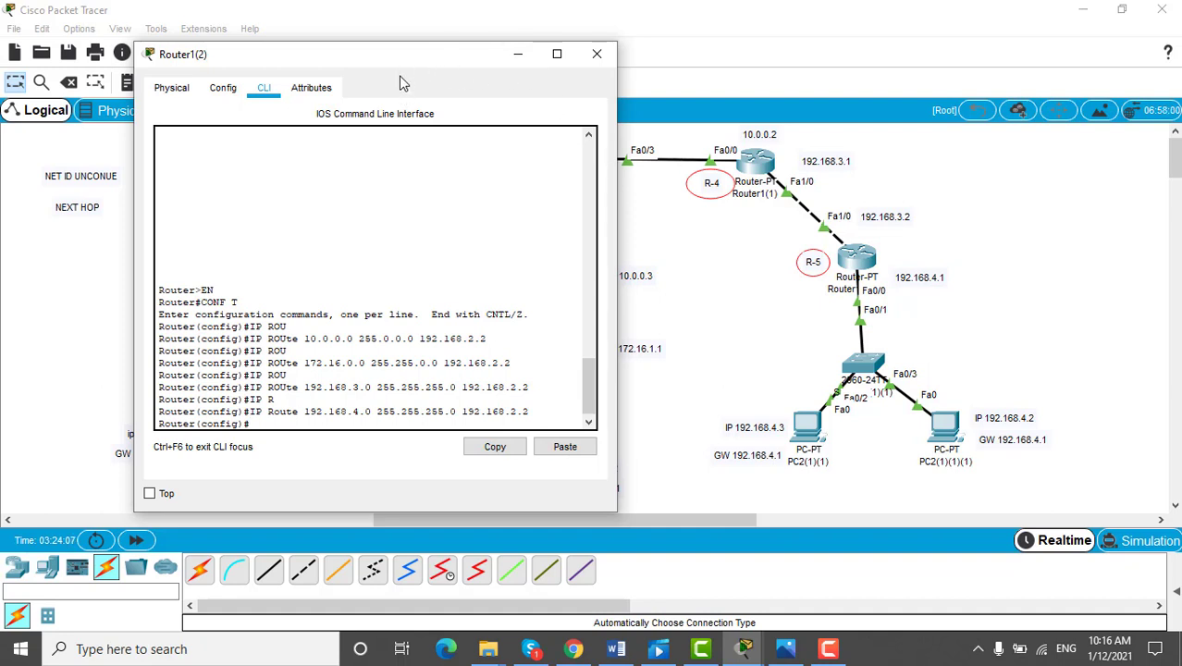
Change the circled topology label beside Router1(2) to R-1
drag(404, 42, 727, 50)
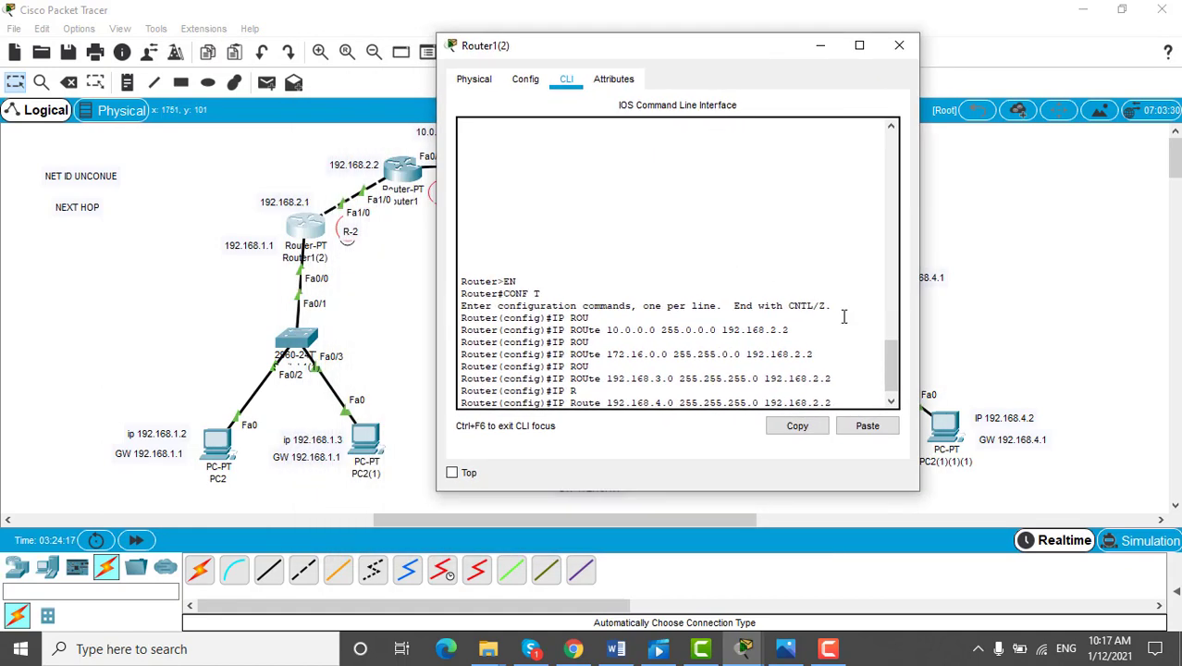
drag(881, 359, 888, 379)
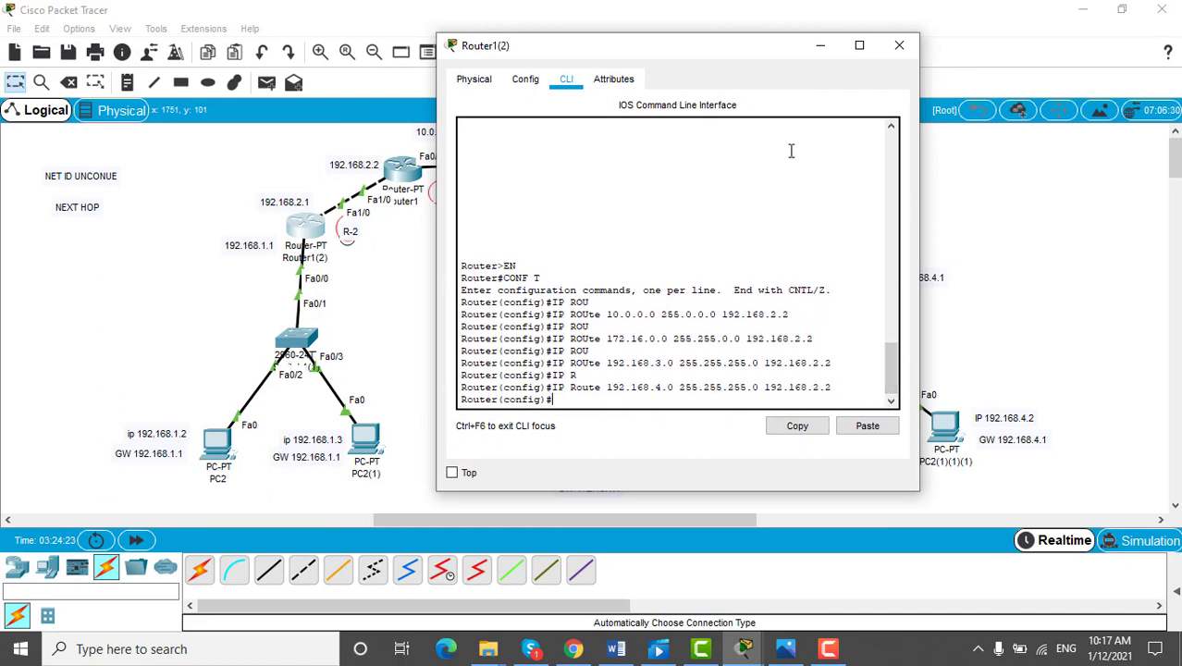
drag(775, 49, 555, 452)
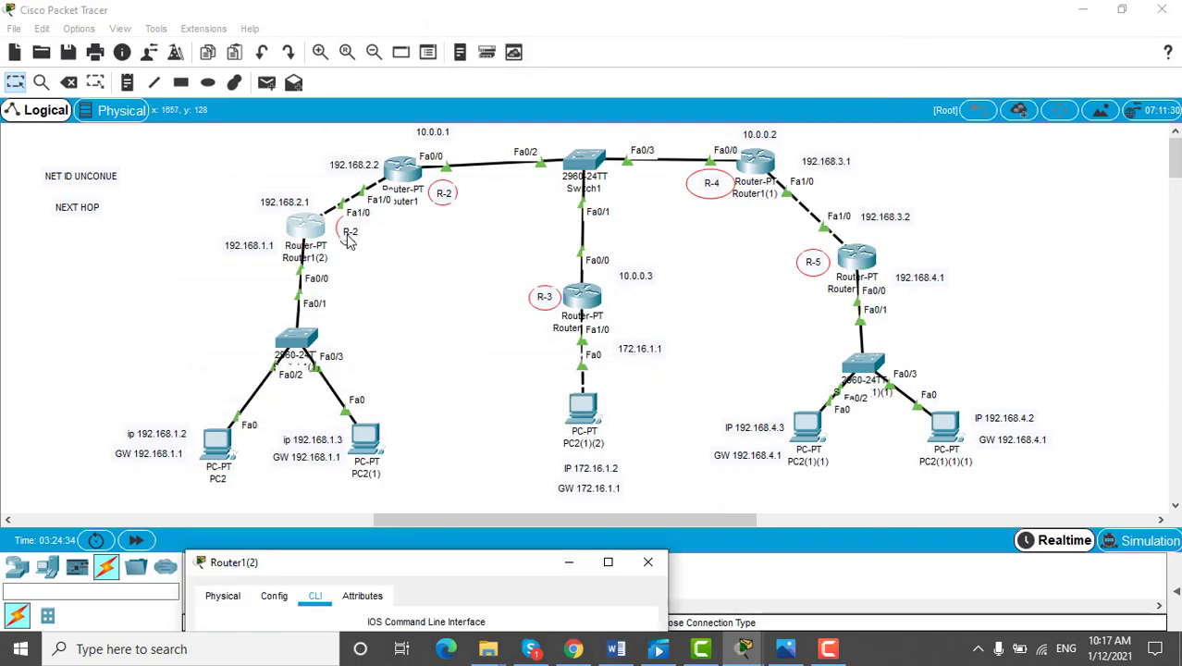
click(350, 238)
key(BackSpace)
text(1)
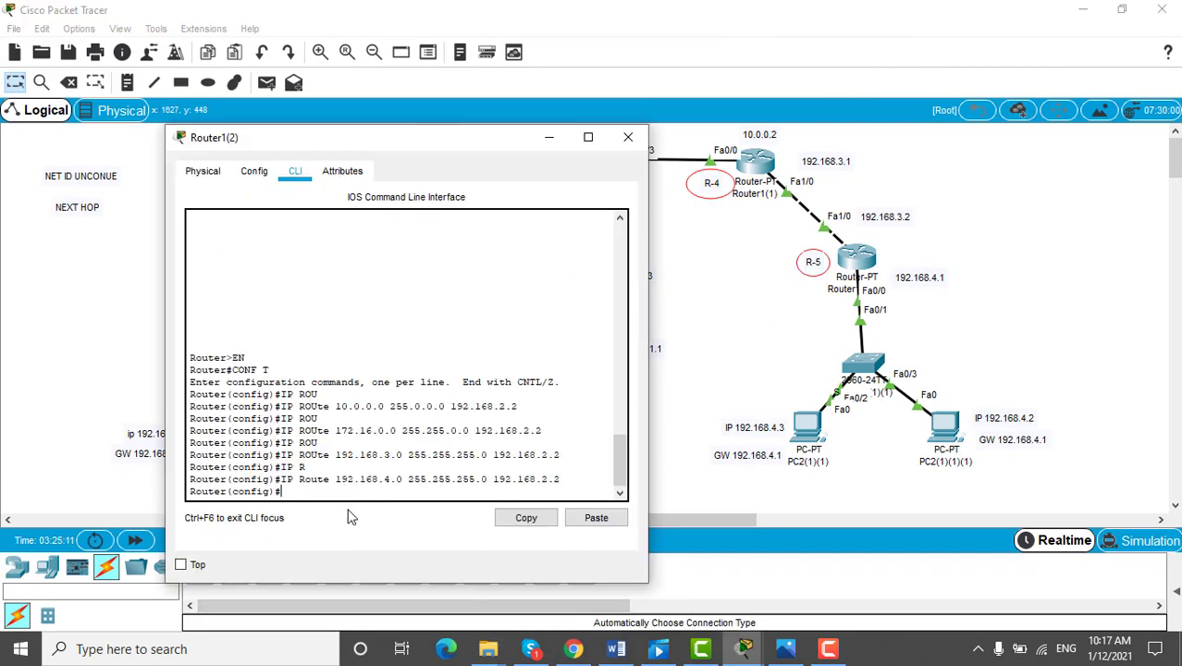
Display the IP routing table of Router1(2) from configuration mode and review its static routes
text(DO SH IP RO)
key(Return)
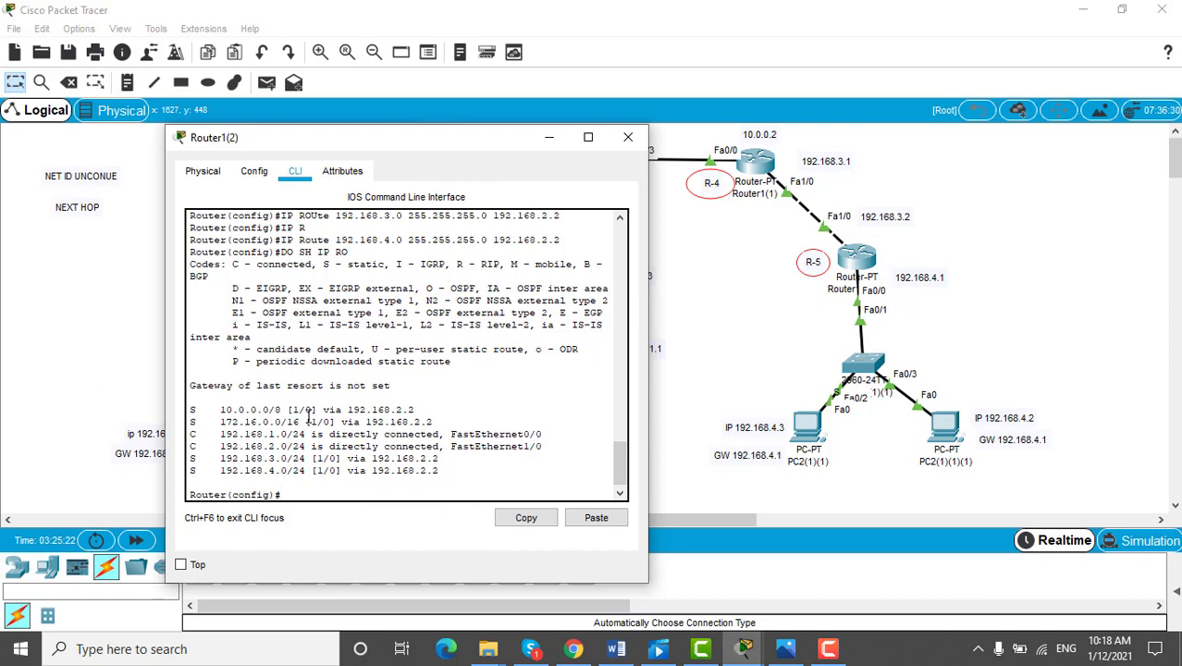
drag(249, 476, 437, 470)
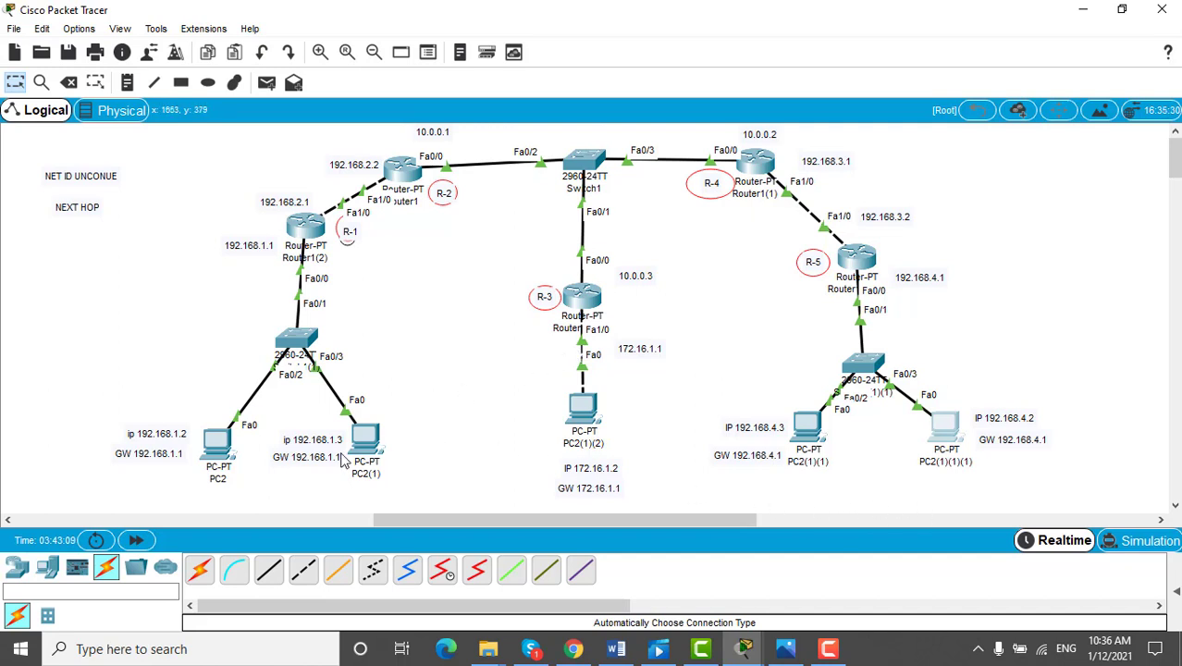
Open the command prompt on PC2 and ping 192.168.4.2
click(220, 441)
drag(586, 87, 469, 51)
click(604, 158)
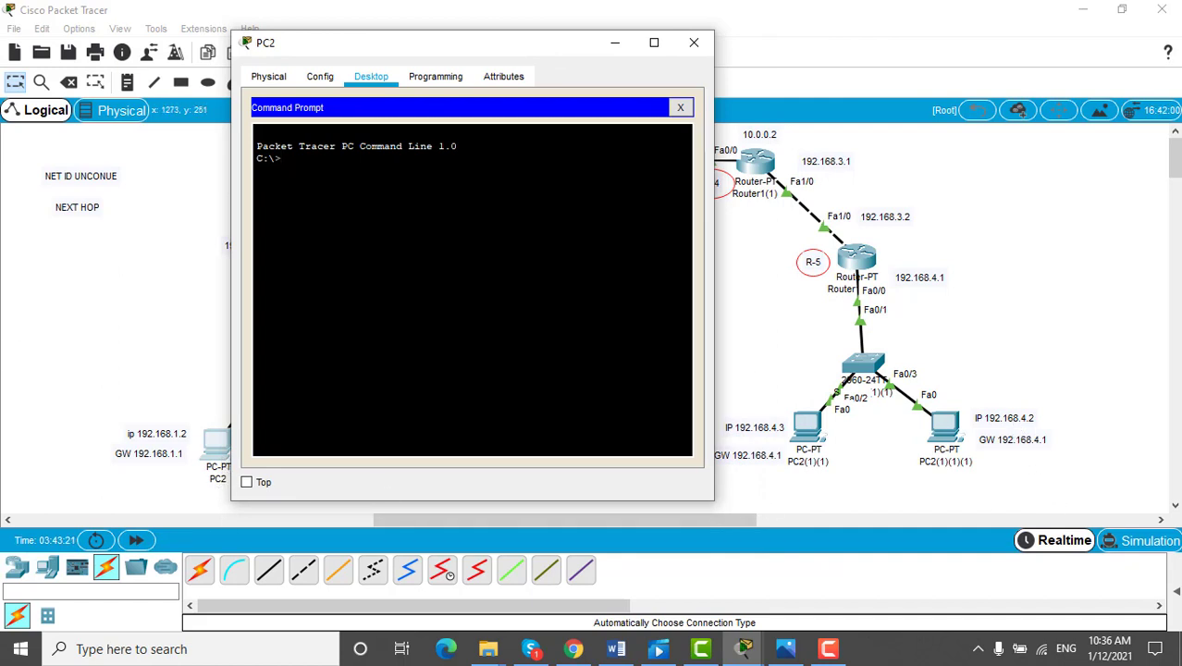
text(NG 192.168.4.2)
key(Return)
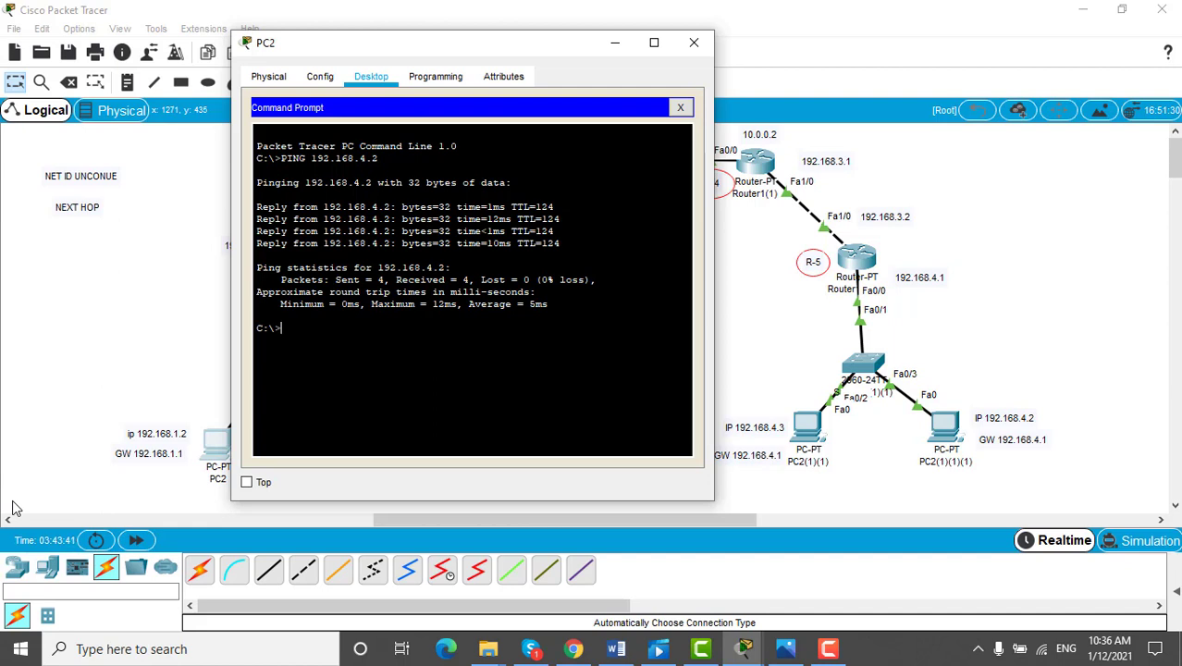
Trace the route from PC2 to 192.168.4.2 and examine the listed hops
text(RACERT 192.168.4)
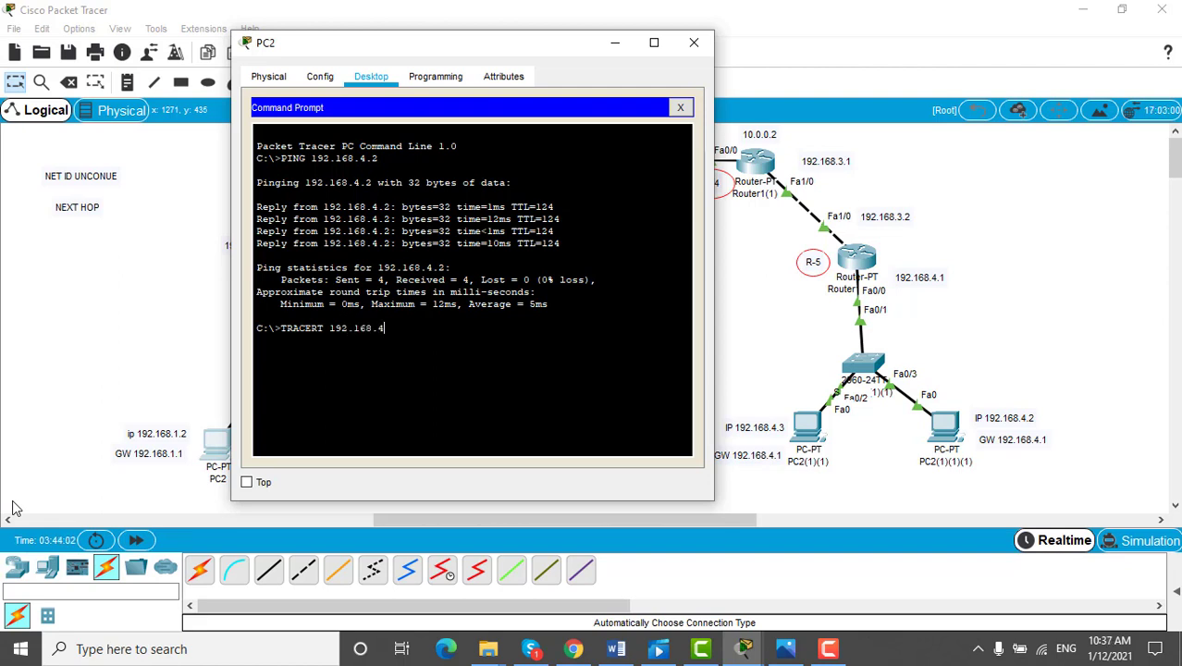
text(.2)
key(Return)
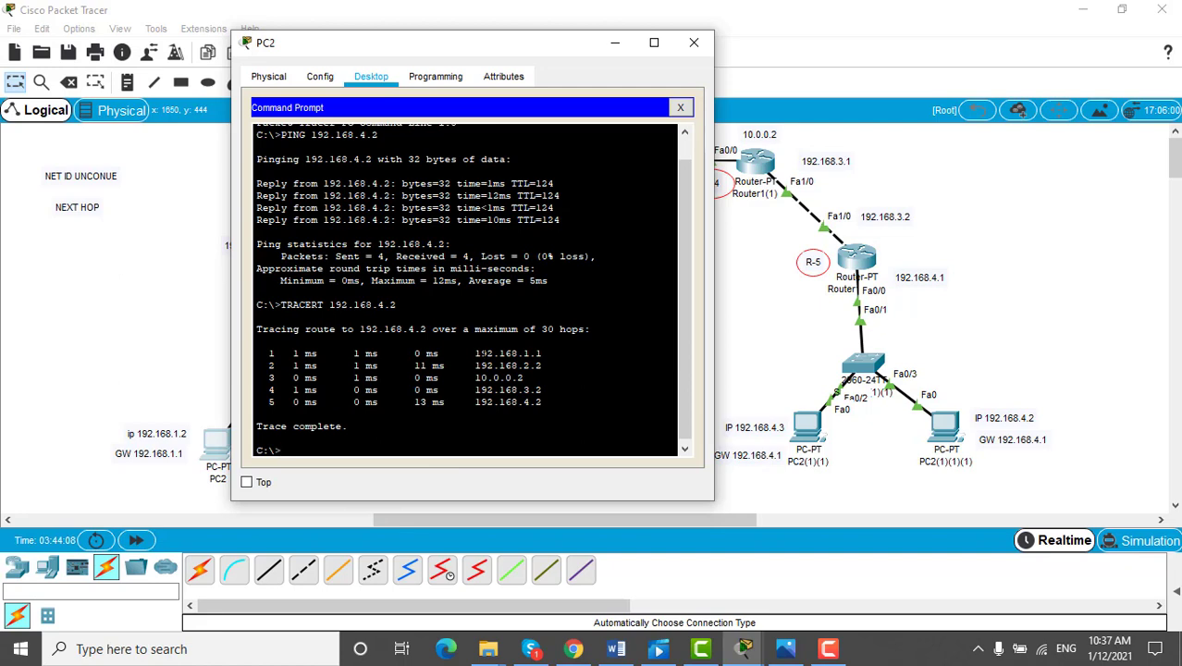
drag(480, 353, 543, 365)
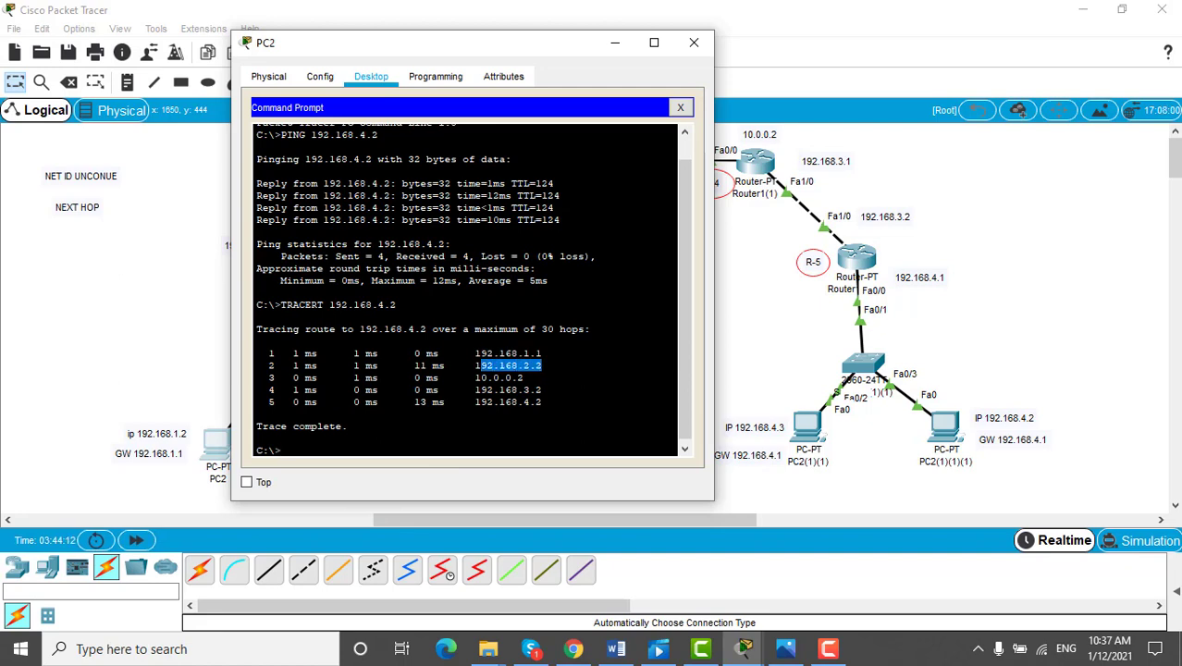
mouse_move(470, 377)
mouse_down()
mouse_move(524, 377)
mouse_move(512, 401)
mouse_move(525, 402)
mouse_move(532, 426)
mouse_up()
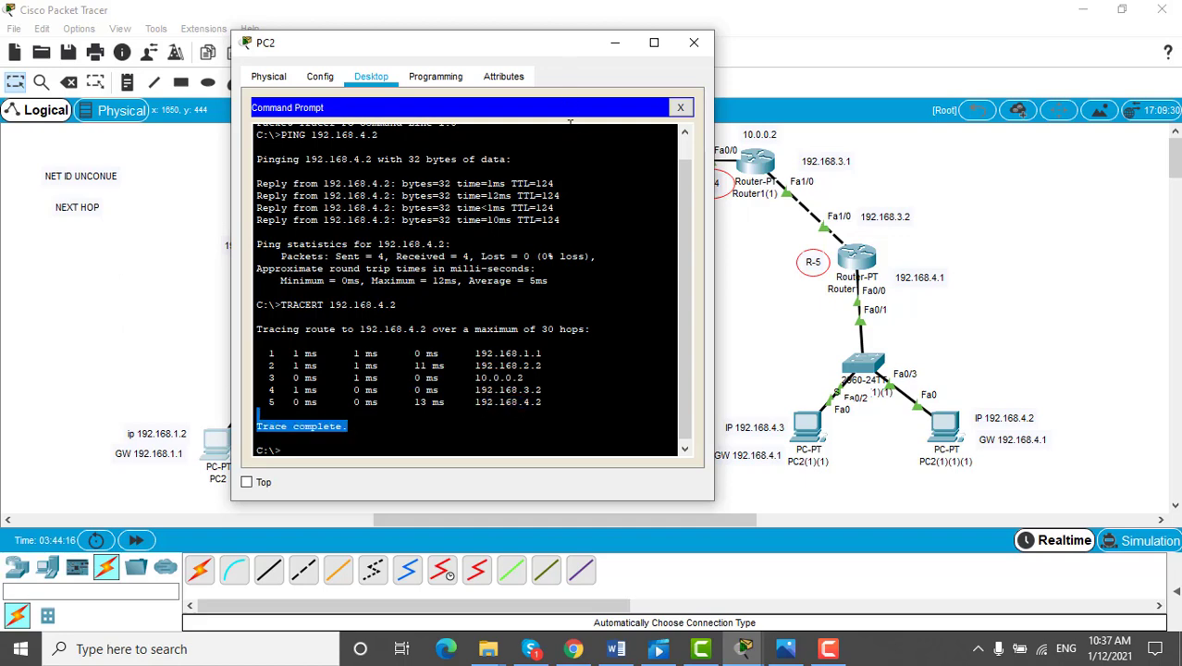
Open the command prompt on PC2(1)(2), ping 192.168.1.3, and minimize the PC's window to return to the topology
drag(538, 41, 348, 88)
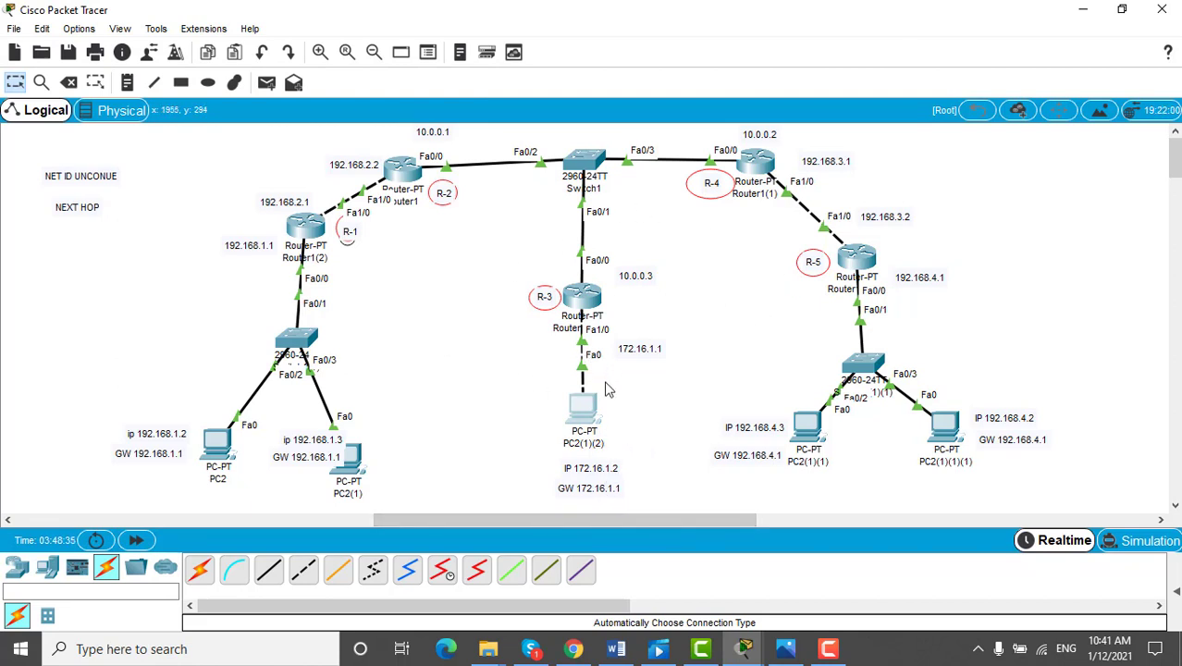
click(584, 406)
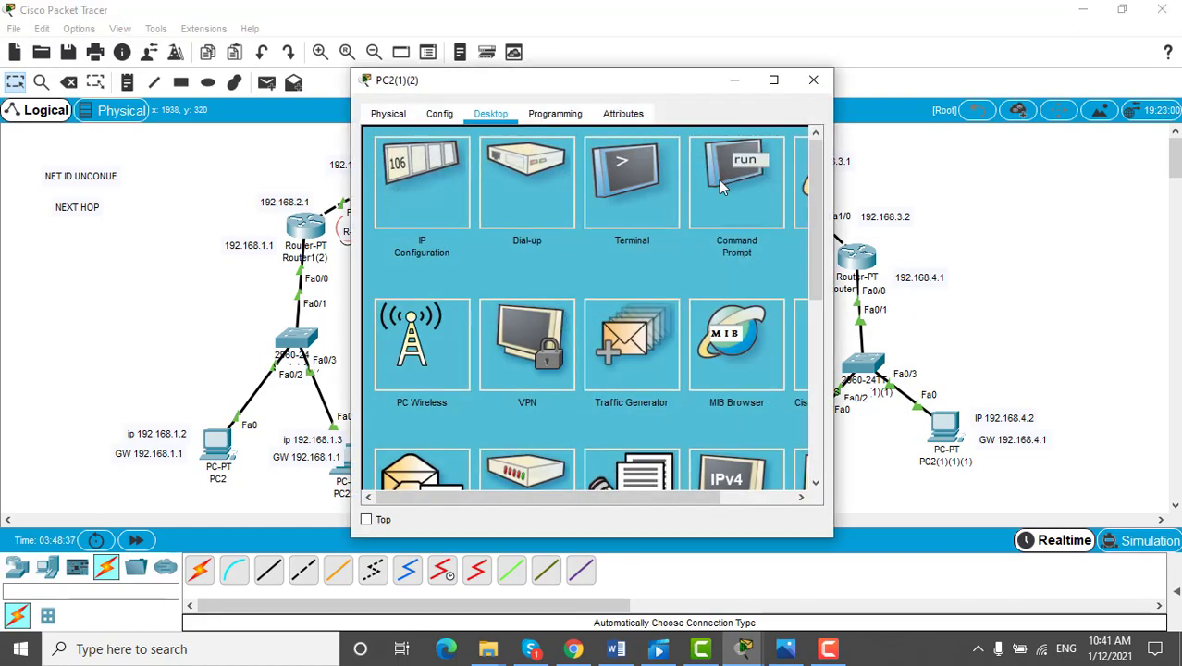
click(723, 186)
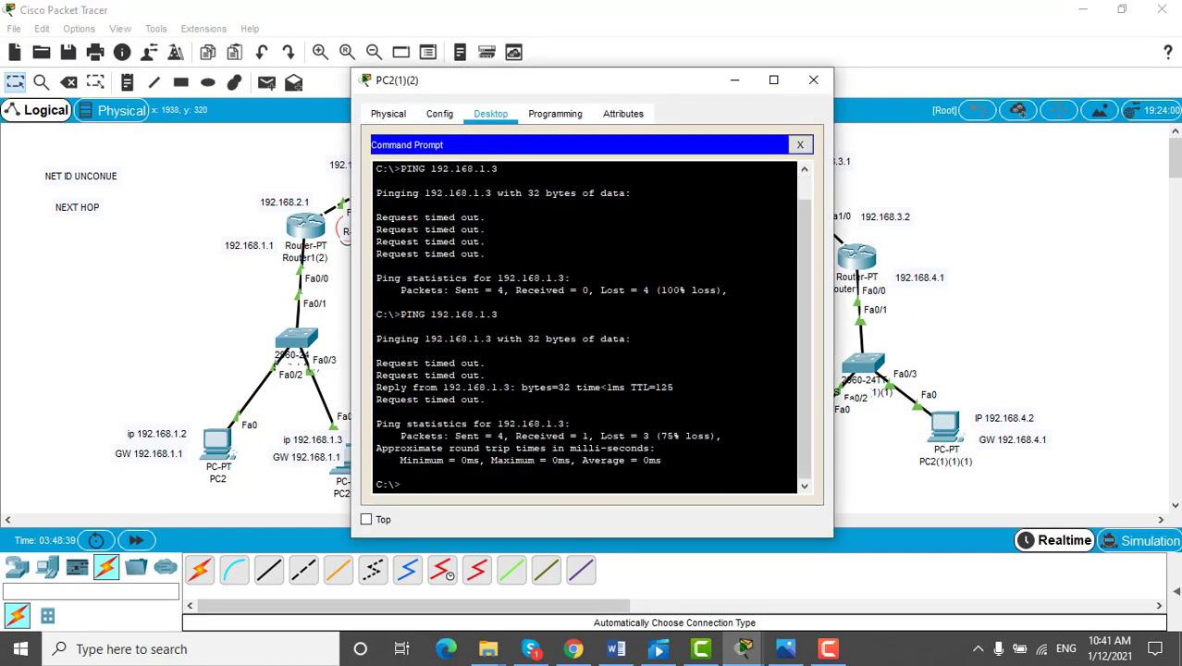
key(Up)
drag(696, 92, 841, 73)
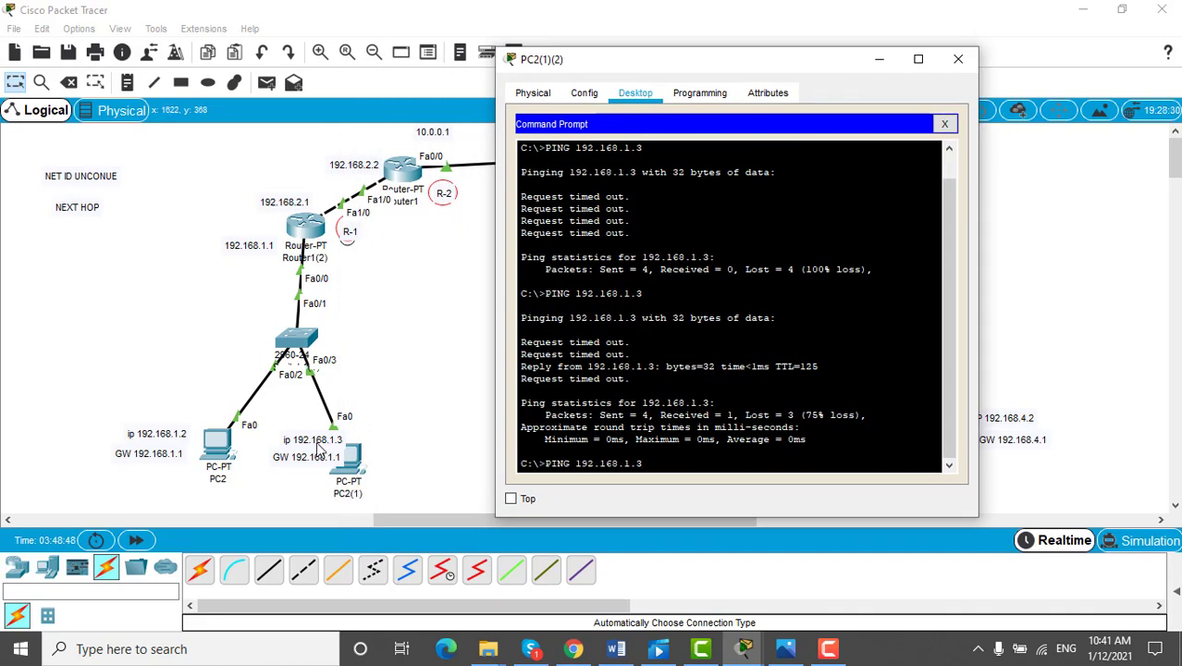
key(Return)
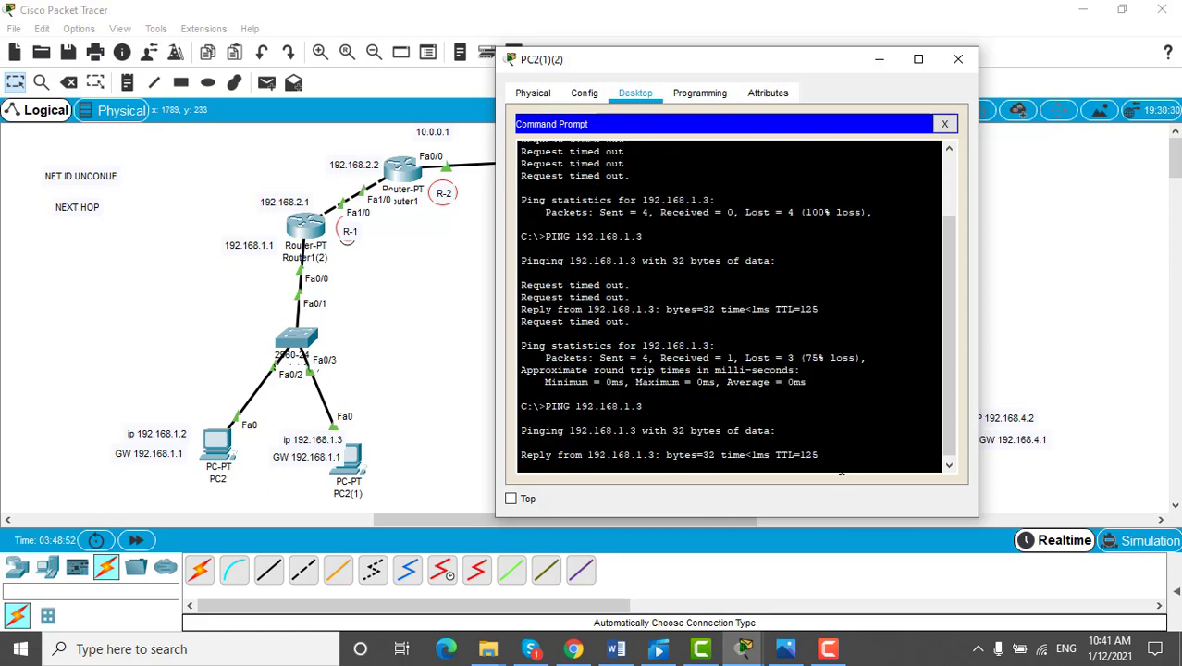
click(880, 60)
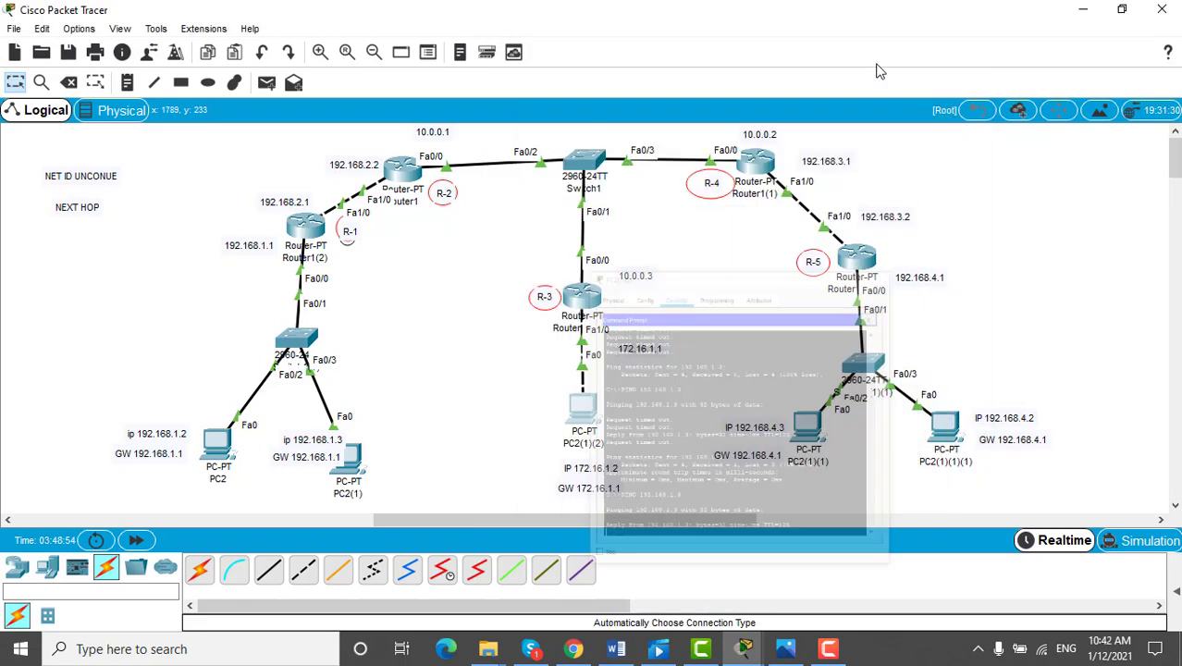